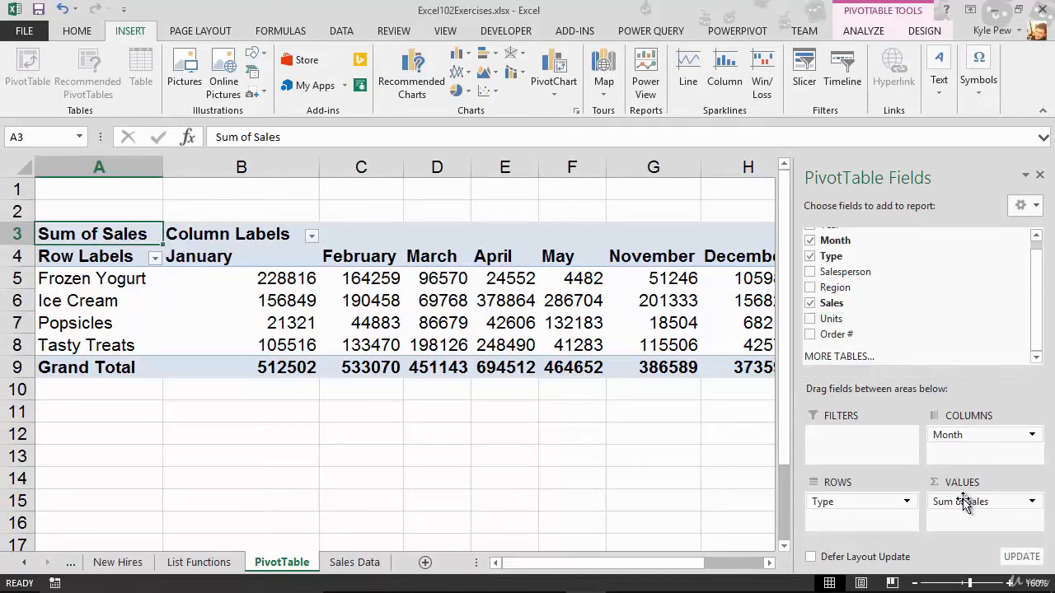
Replace Sales in the pivot table's values with Type, counting product types per month.
drag(962, 502, 991, 345)
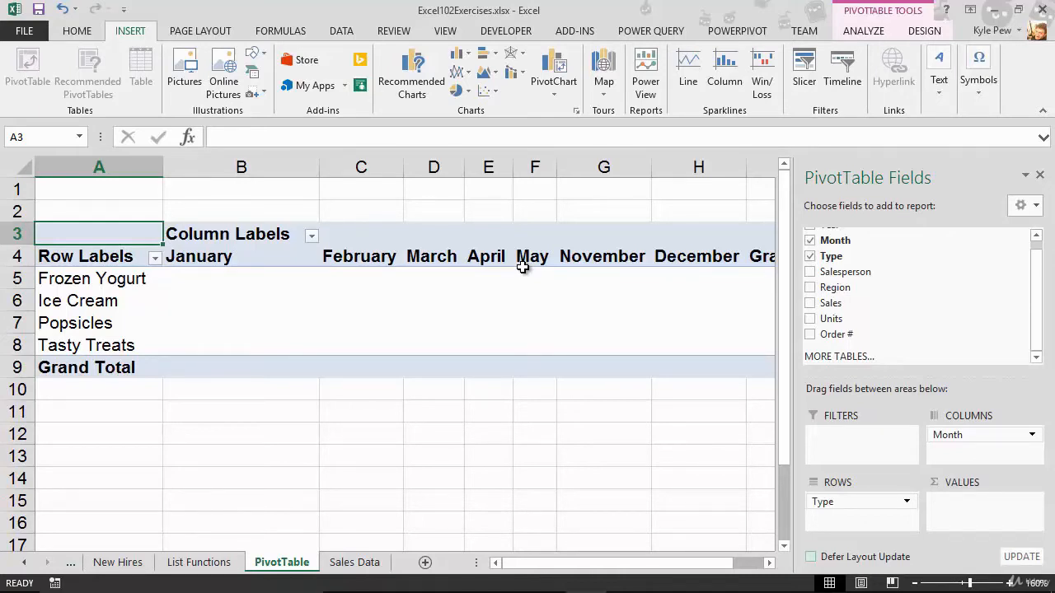
scroll(918, 295, up, 1)
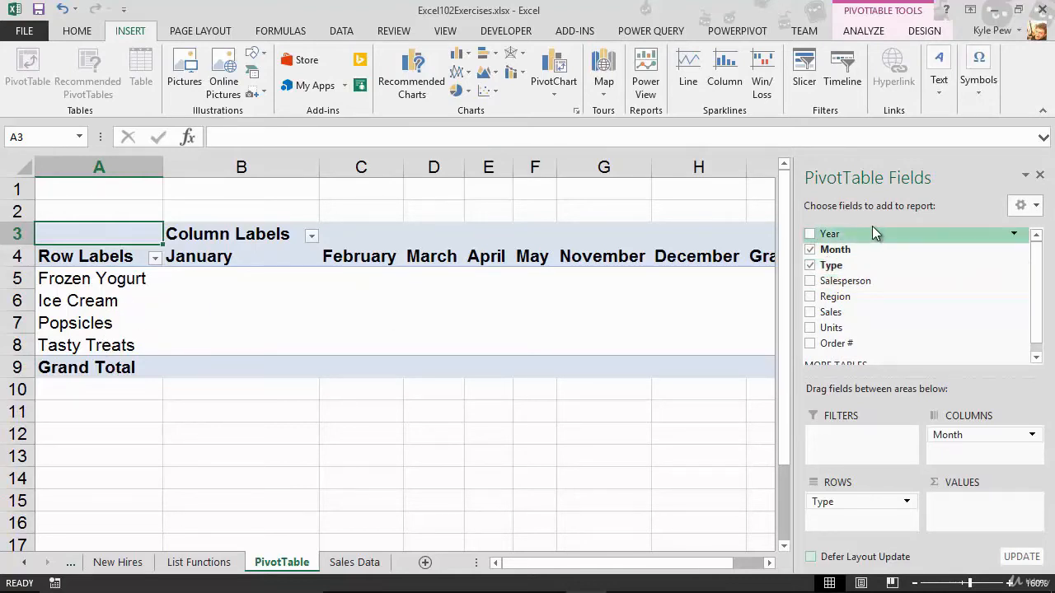
drag(859, 262, 953, 511)
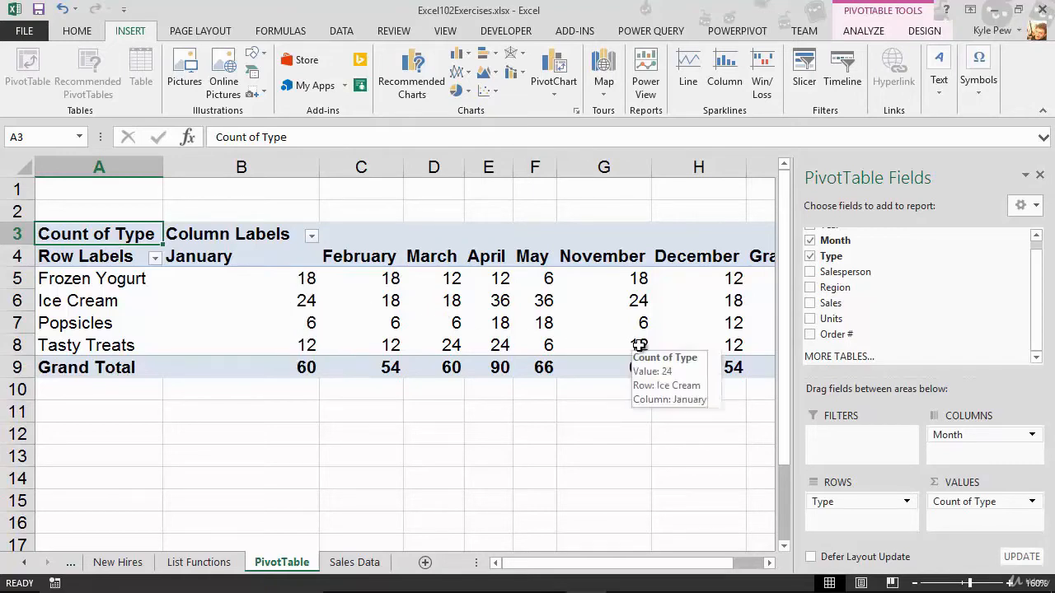
mouse_move(222, 319)
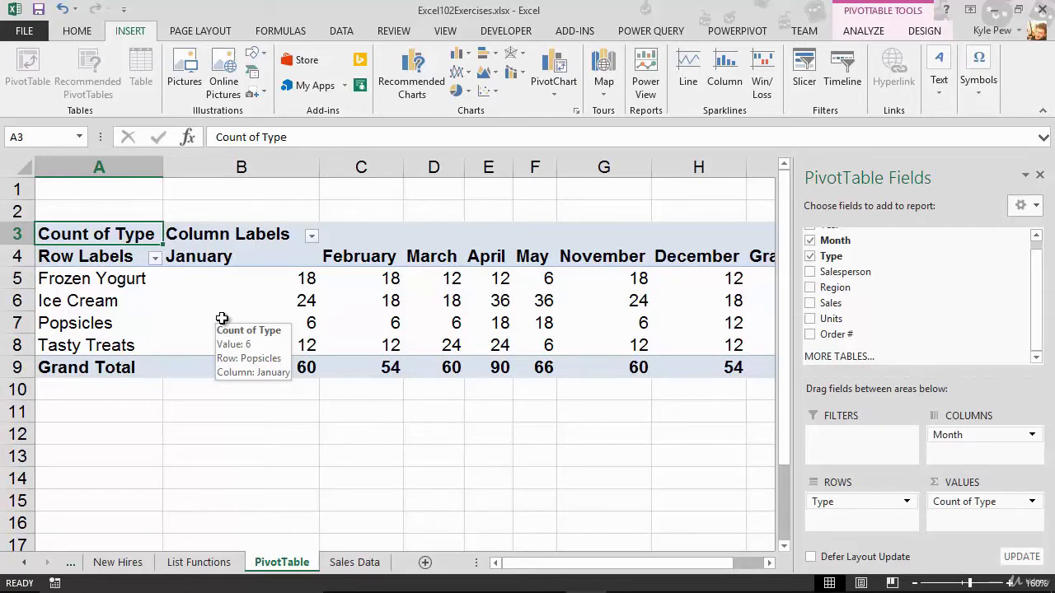
Remove the Type count and rearrange the layout so Month is the only row field.
click(945, 503)
drag(945, 503, 925, 326)
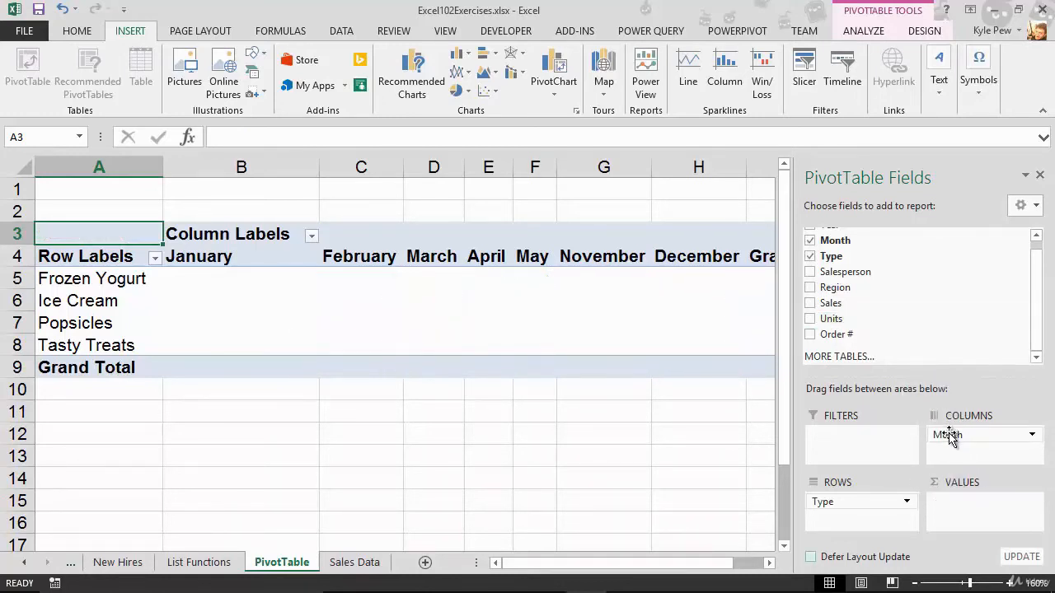
drag(955, 437, 943, 325)
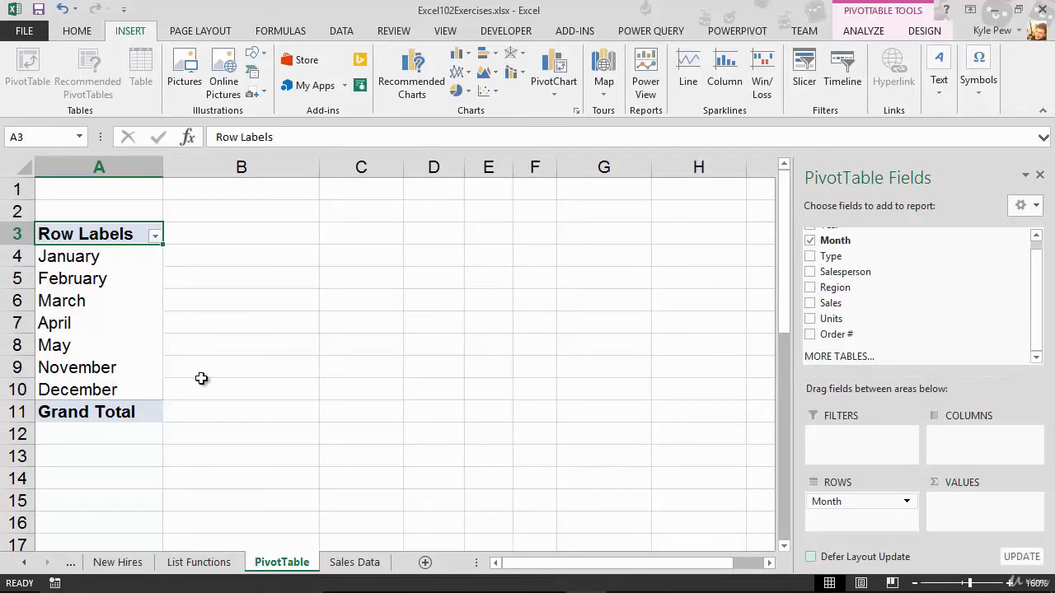
Add Sales to the values area to total sales by month.
drag(846, 307, 961, 501)
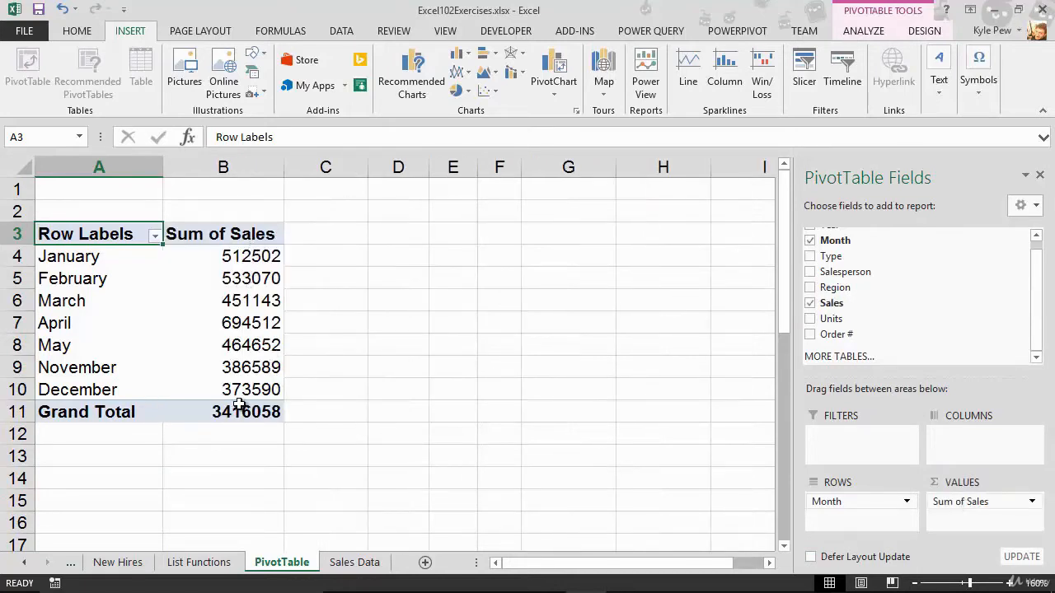
mouse_move(238, 407)
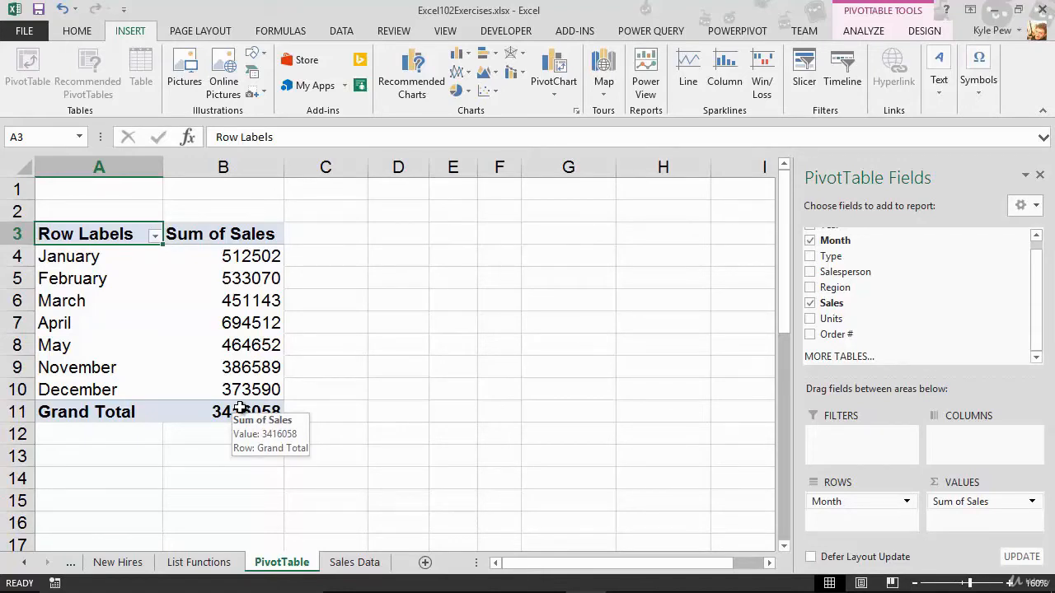
Change the Sales value field to summarize by Average.
click(1012, 501)
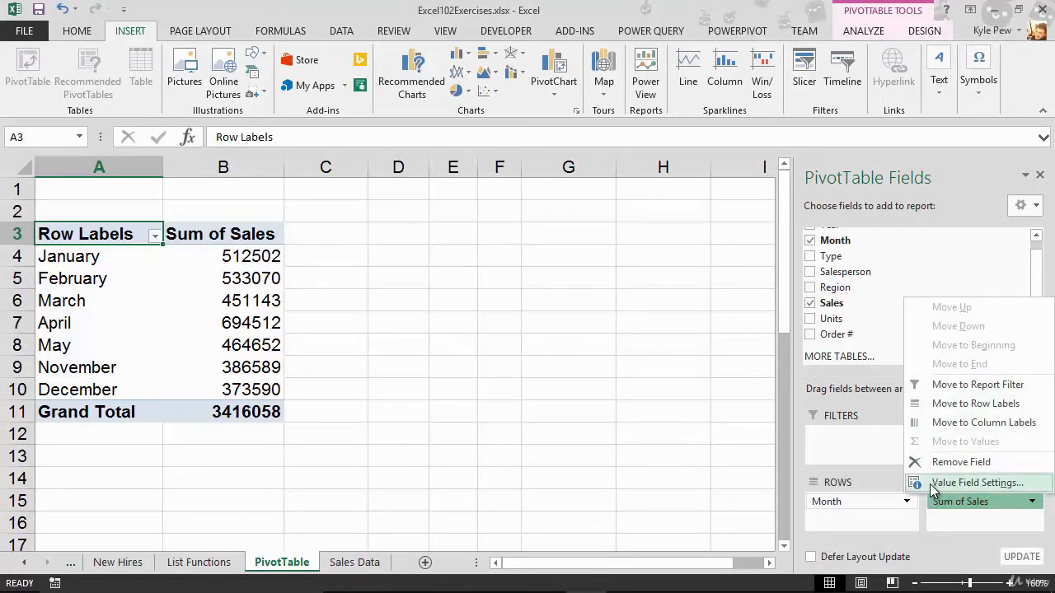
click(1009, 488)
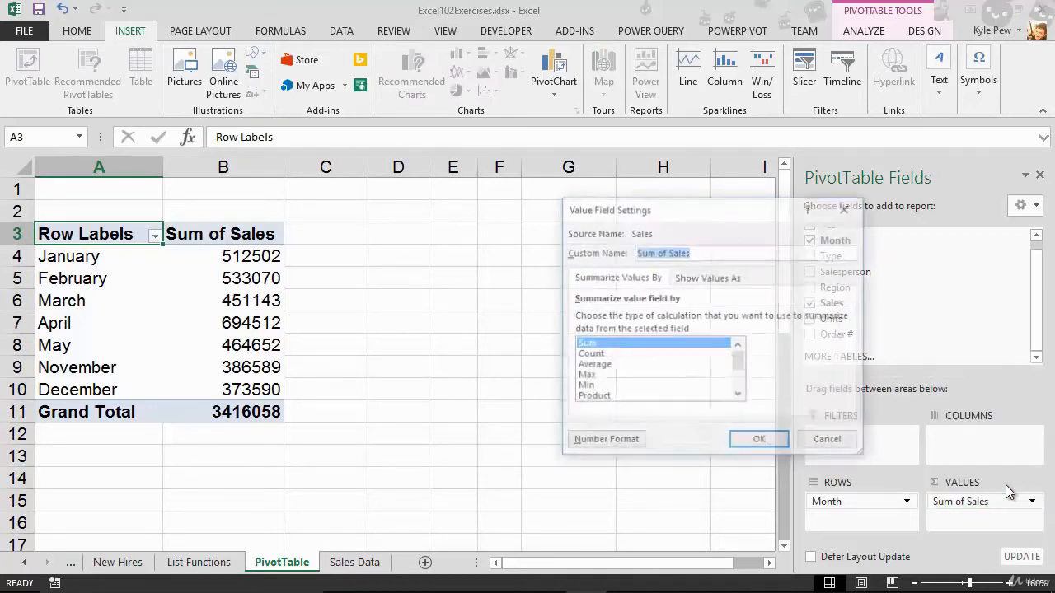
drag(701, 213, 481, 205)
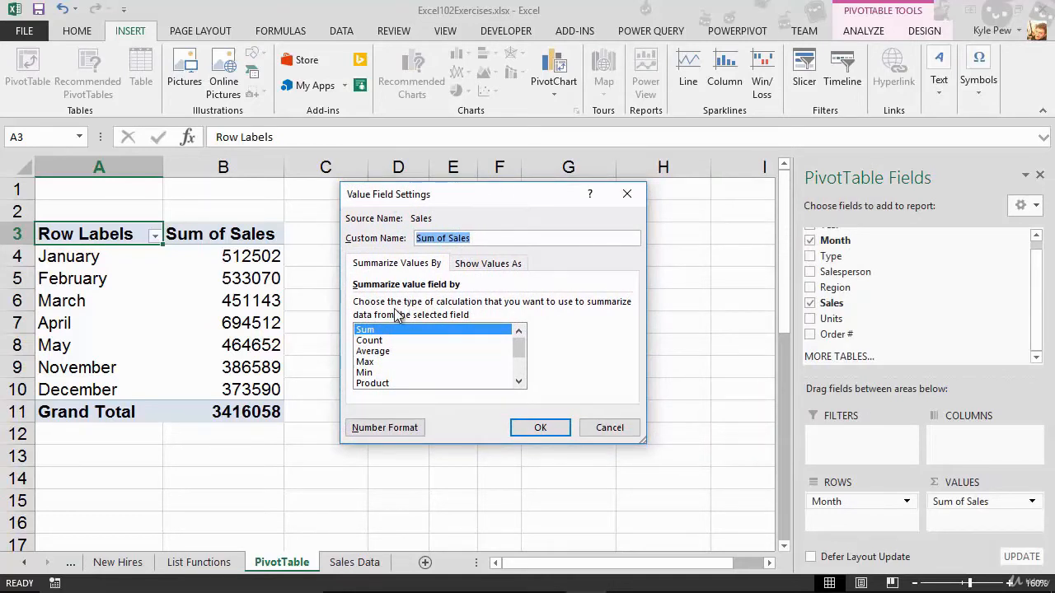
click(380, 352)
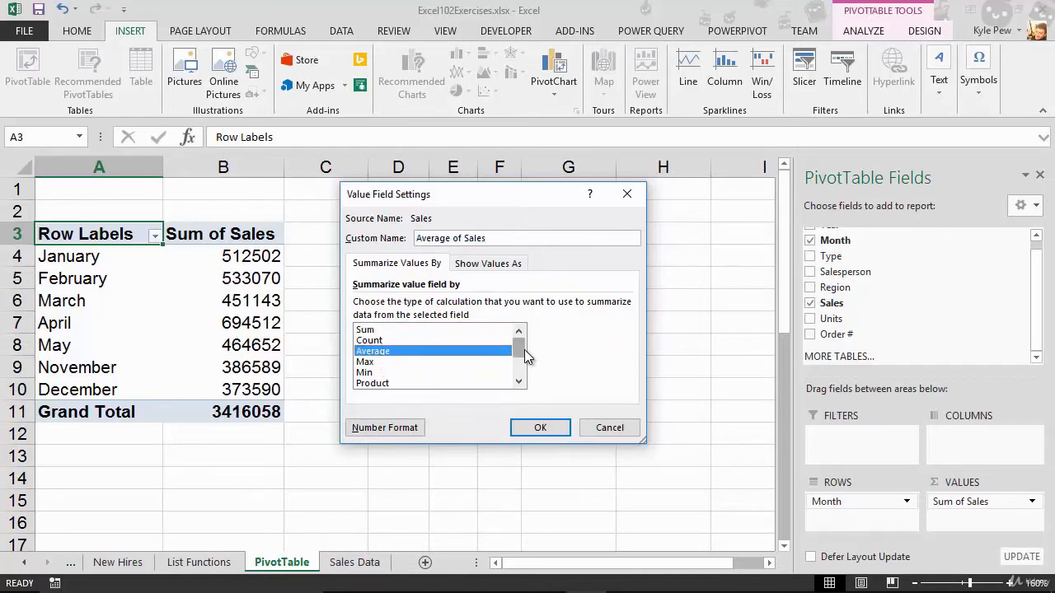
drag(523, 352, 521, 373)
drag(524, 359, 526, 337)
click(535, 427)
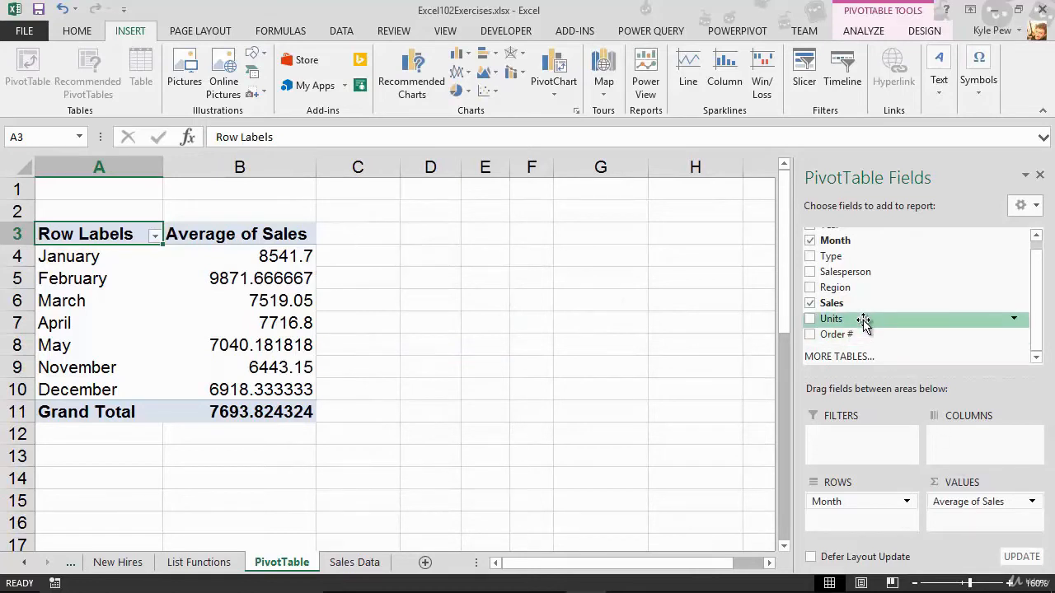
Add Sales to the values area a second time as a sum column.
click(989, 501)
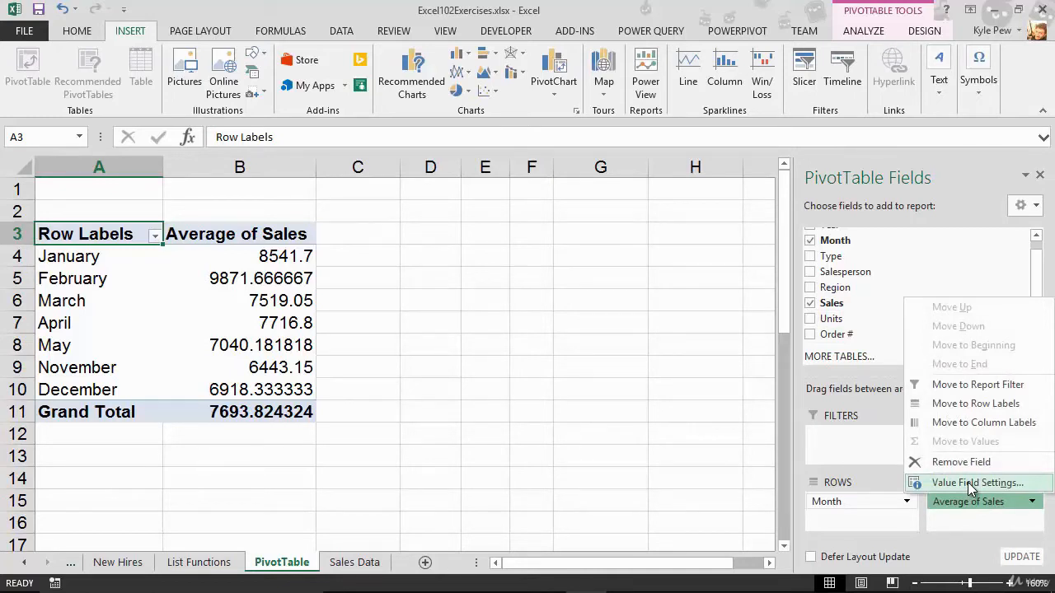
click(915, 200)
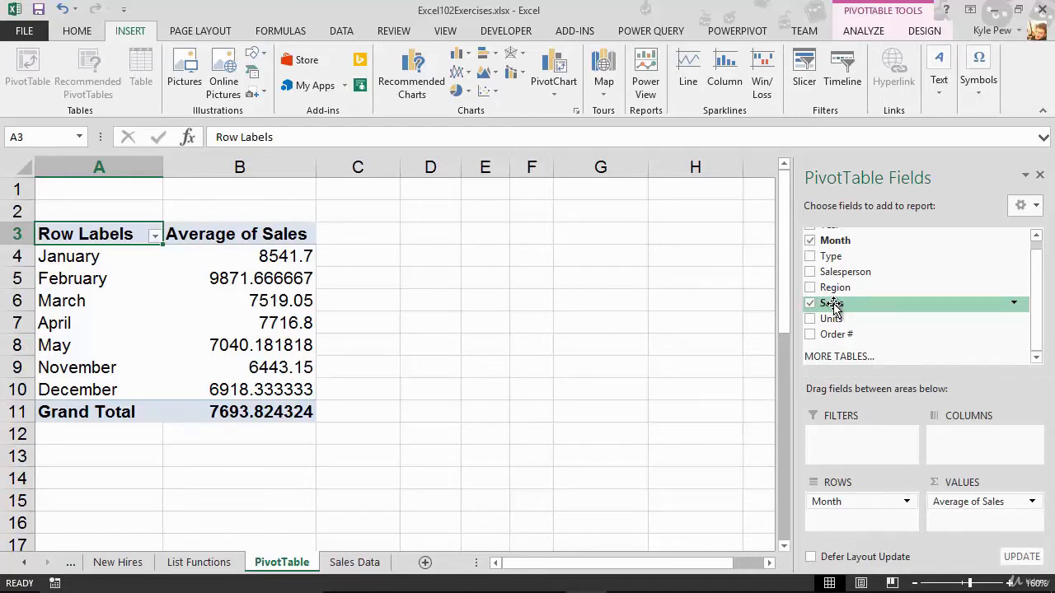
drag(834, 307, 944, 521)
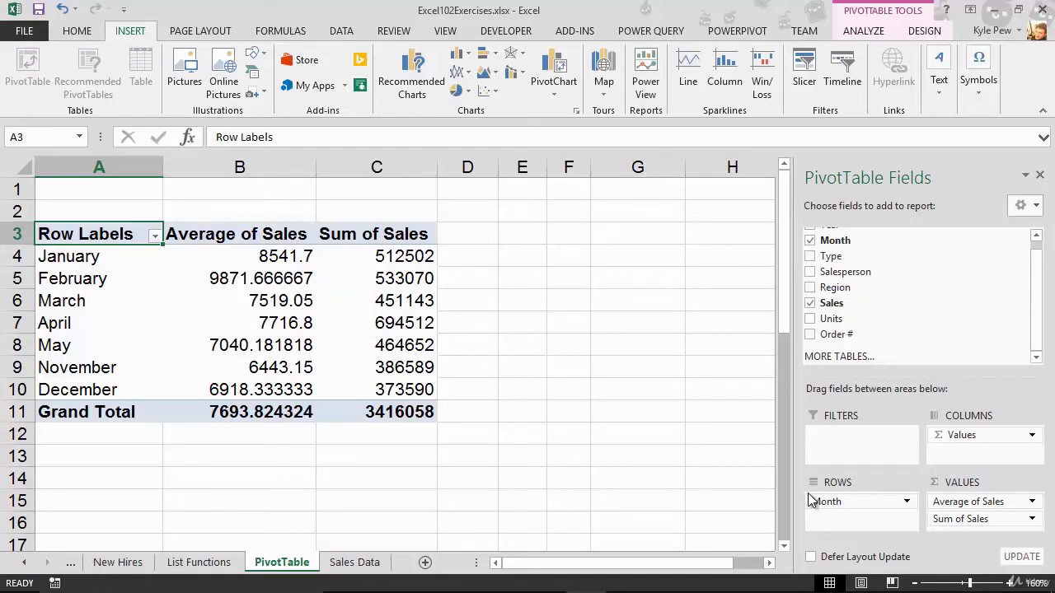
Show Sum of Sales as % Difference From the (previous) item of the Month base field.
click(1011, 518)
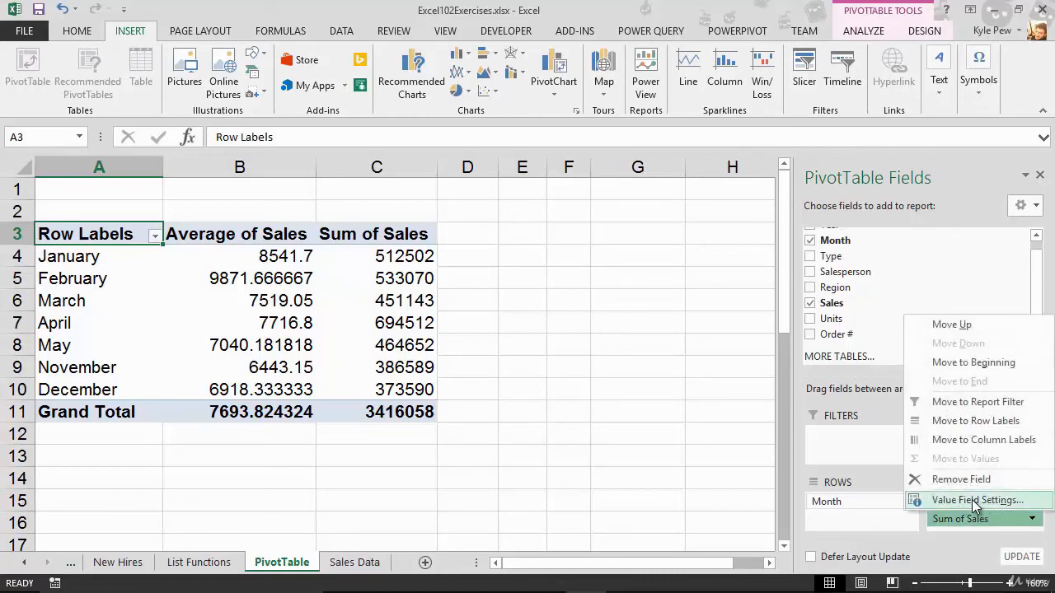
click(975, 501)
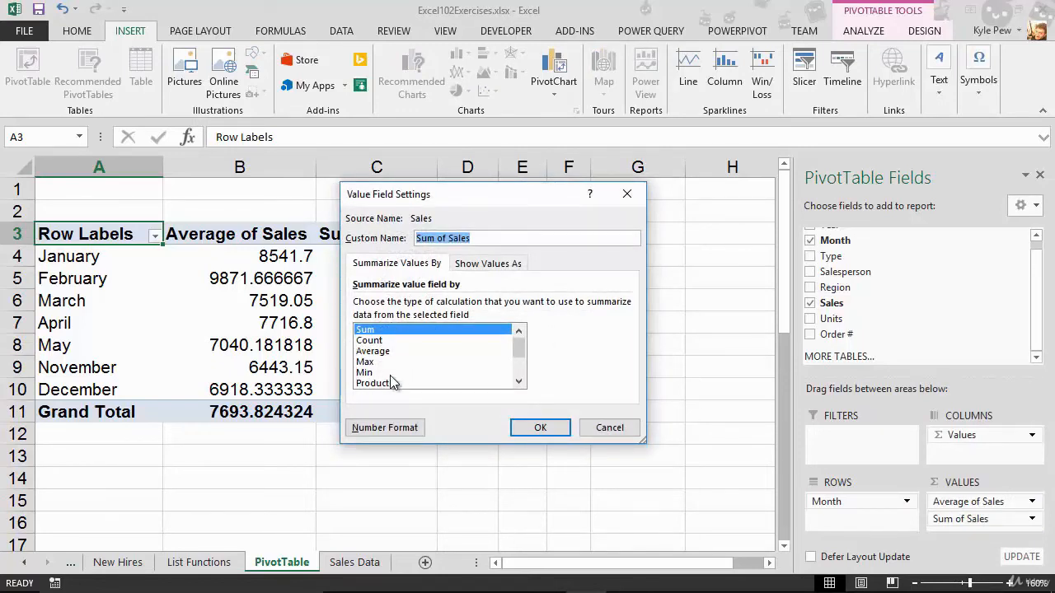
click(513, 268)
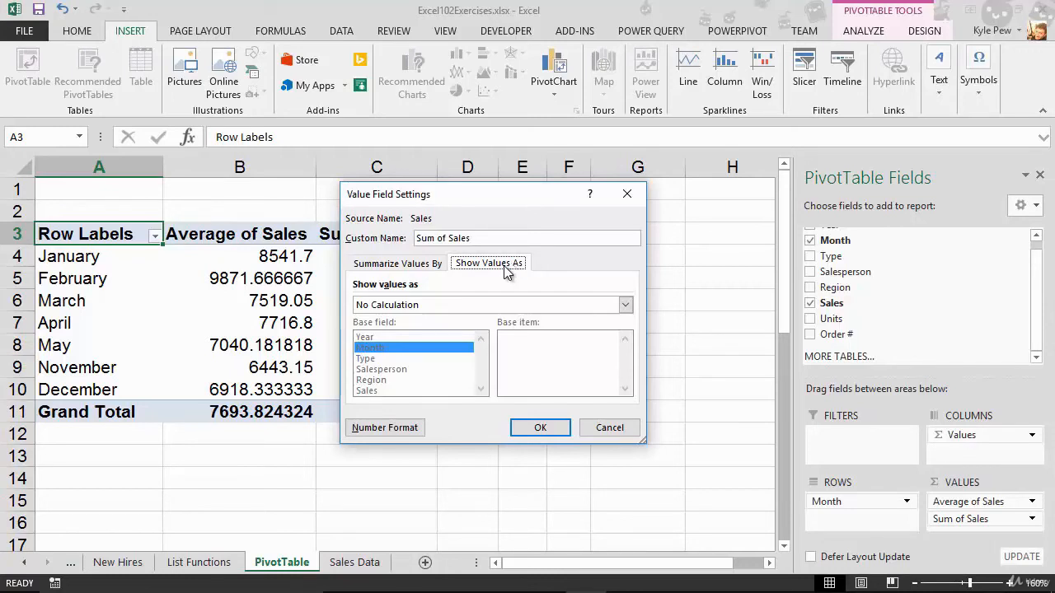
click(440, 306)
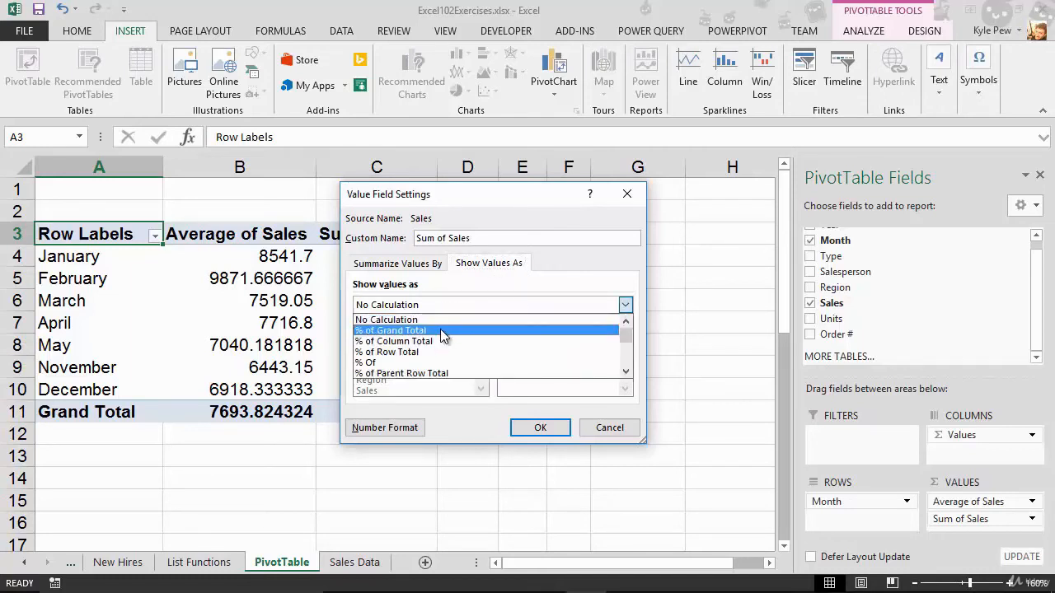
scroll(442, 334, down, 1)
scroll(440, 334, down, 4)
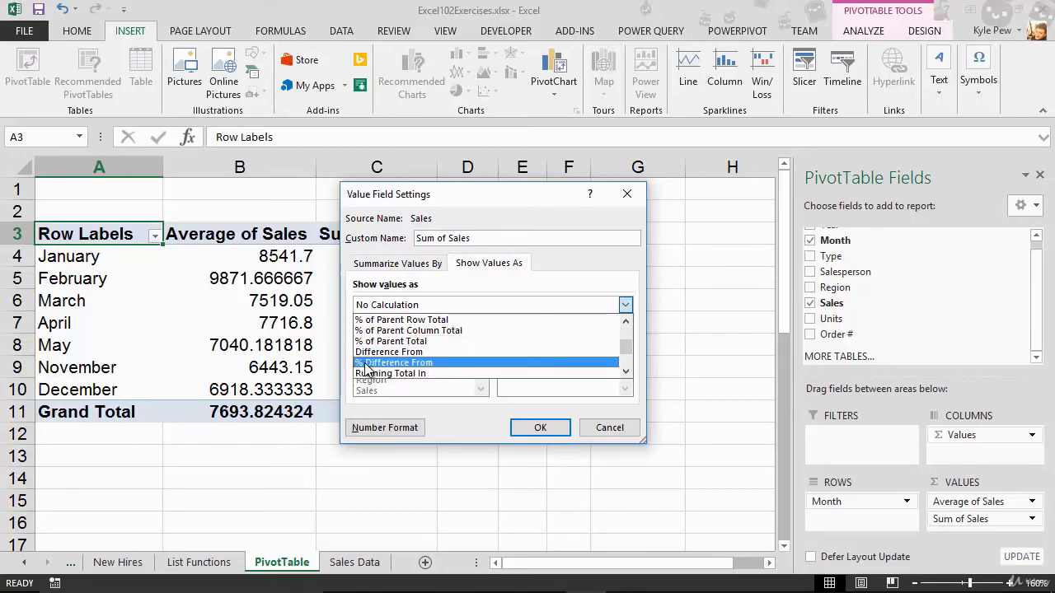
click(424, 365)
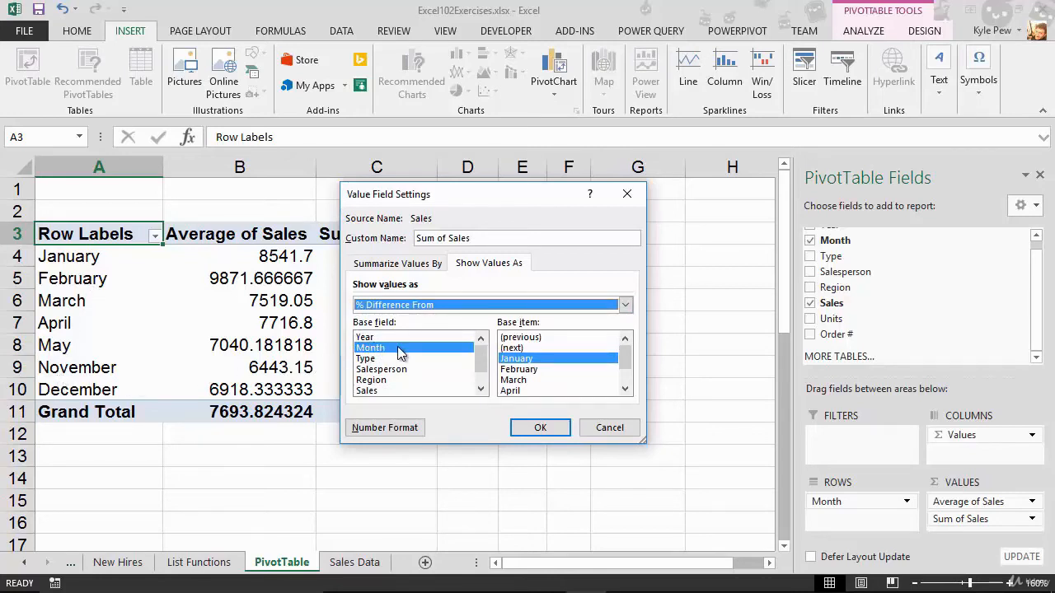
click(541, 338)
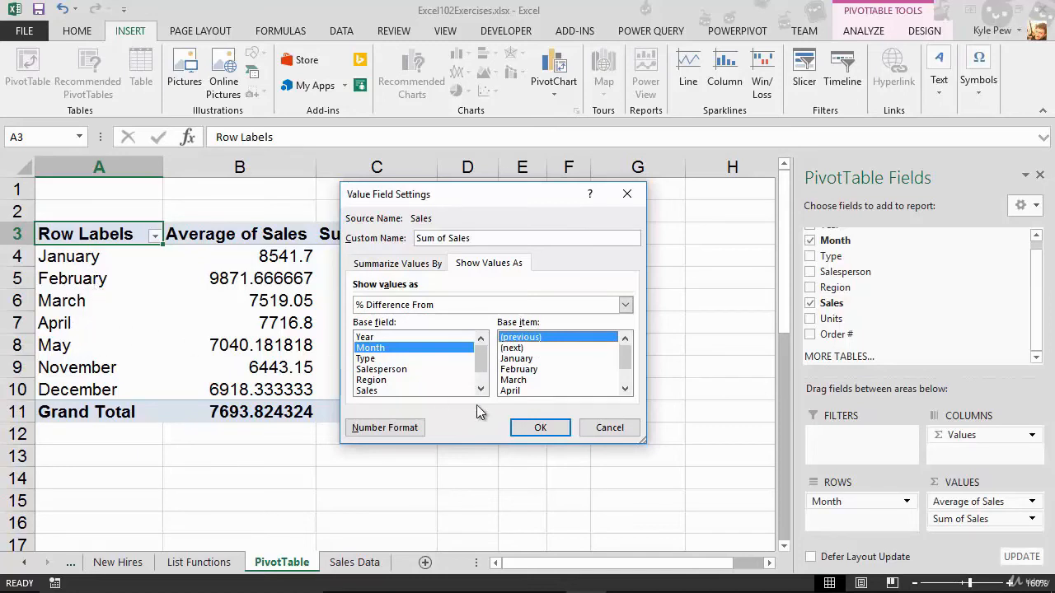
click(534, 426)
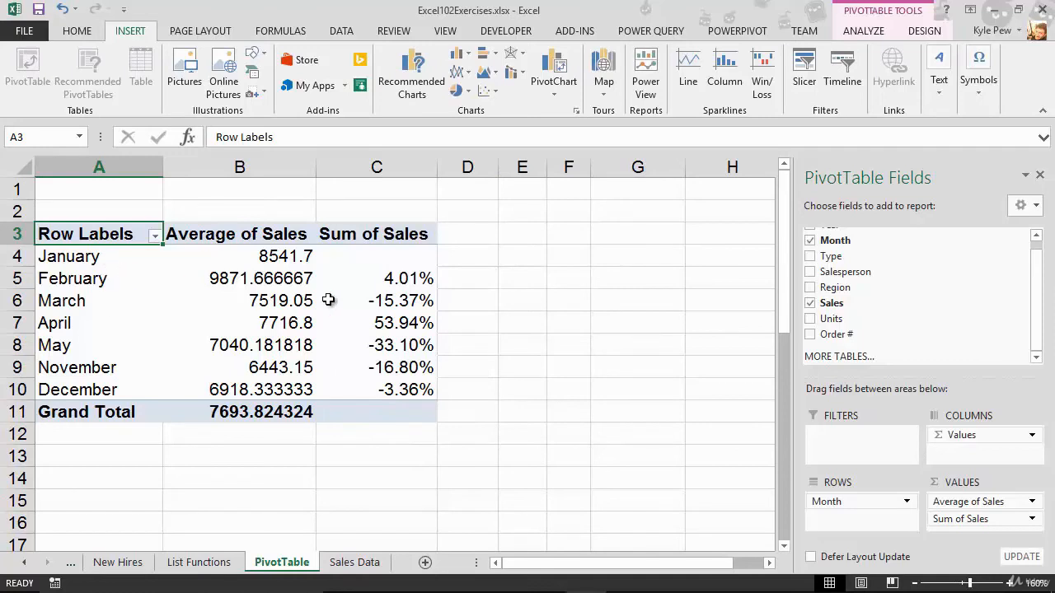
mouse_move(369, 280)
mouse_move(287, 302)
mouse_move(380, 306)
click(999, 499)
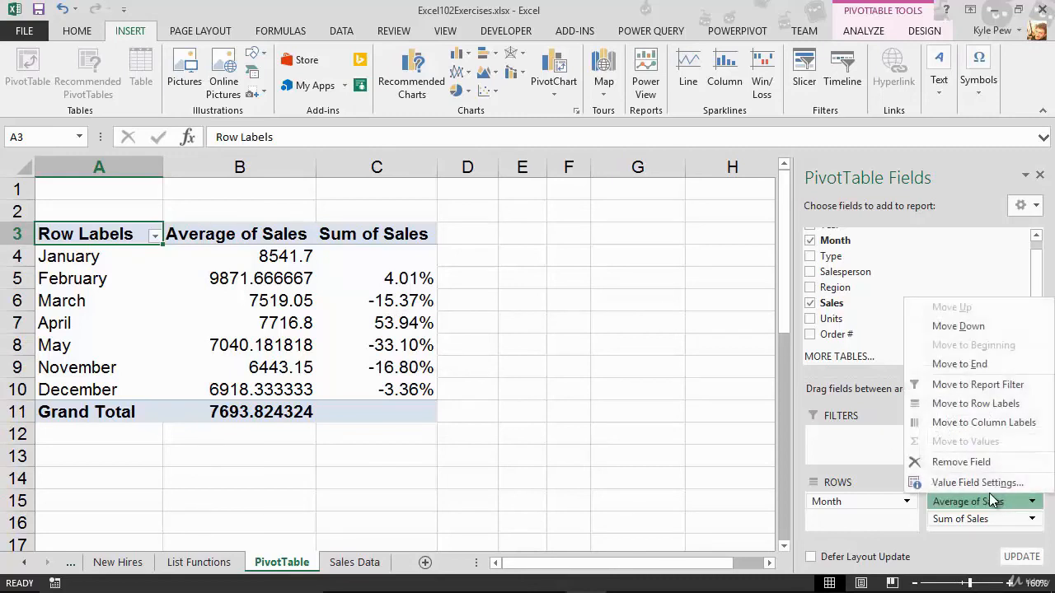
click(970, 484)
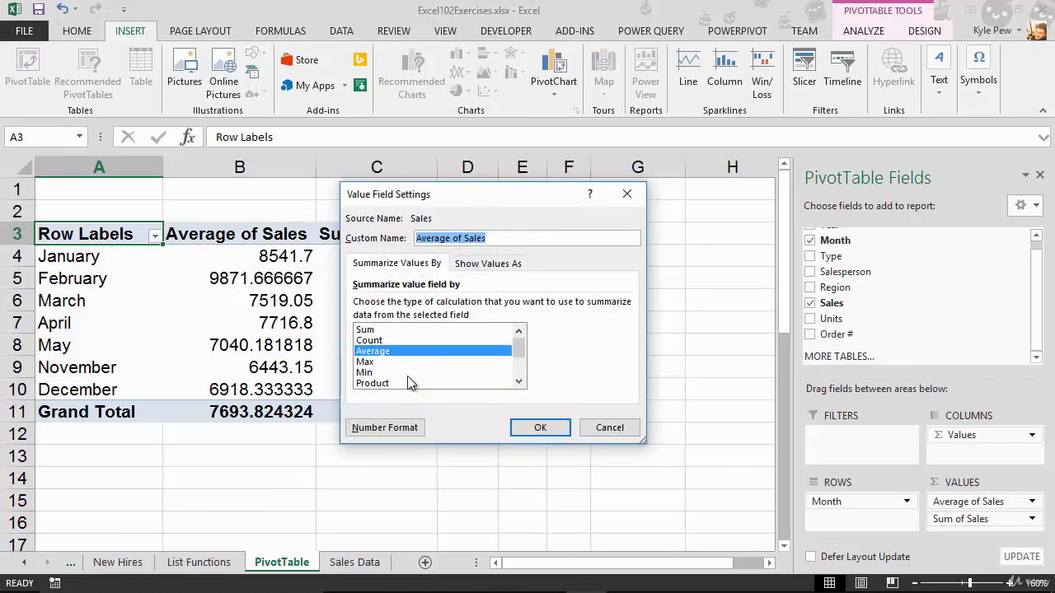
click(476, 263)
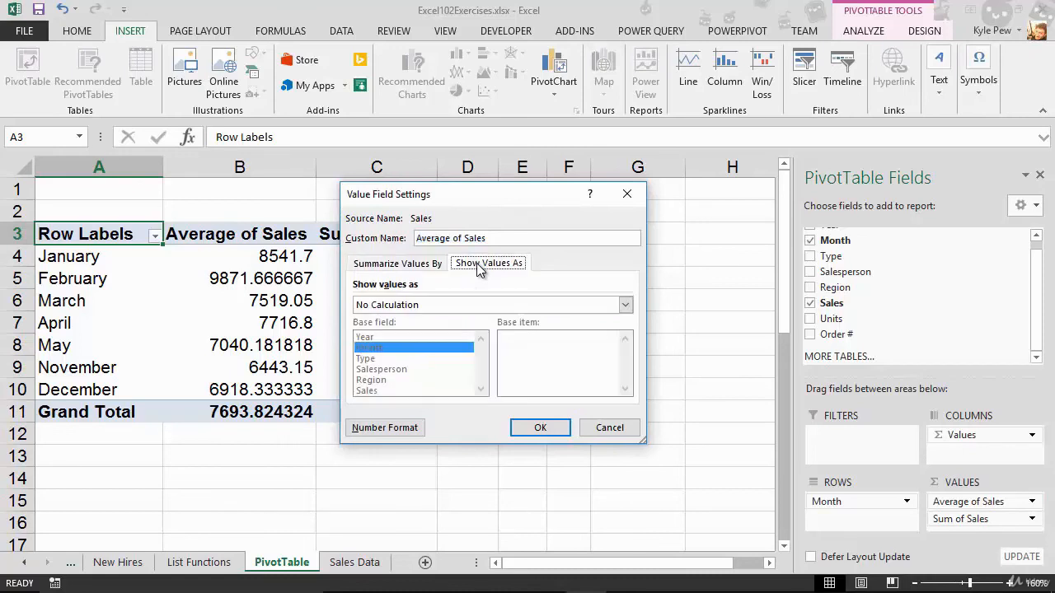
click(463, 306)
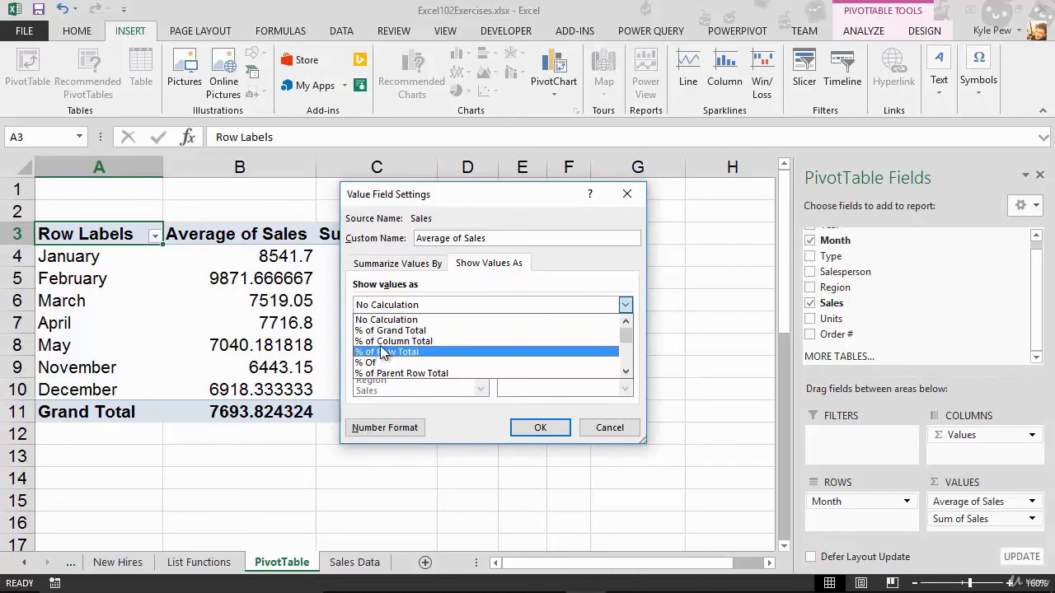
scroll(382, 352, down, 4)
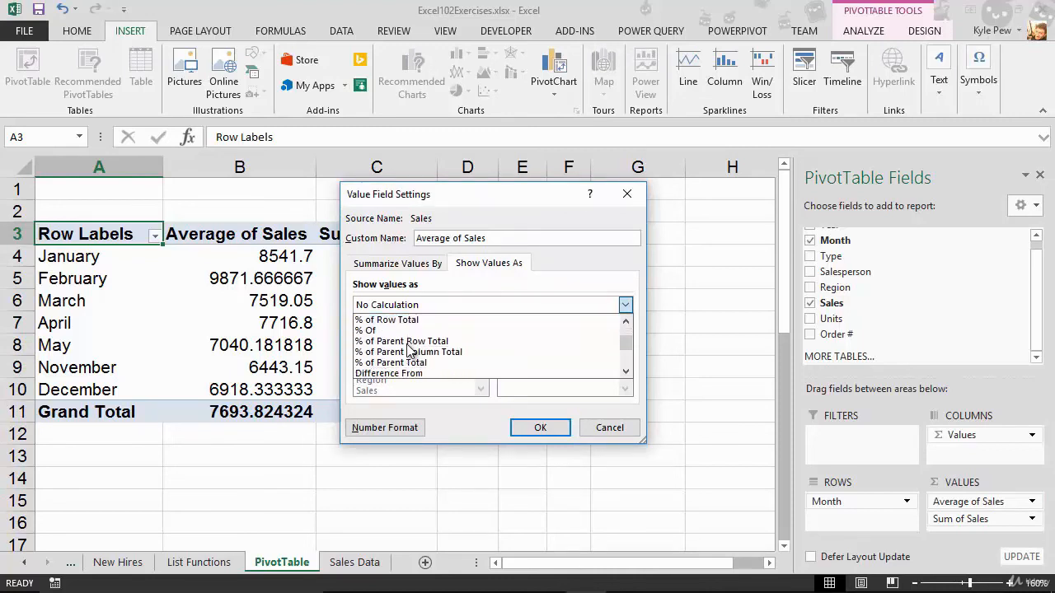
scroll(409, 352, down, 1)
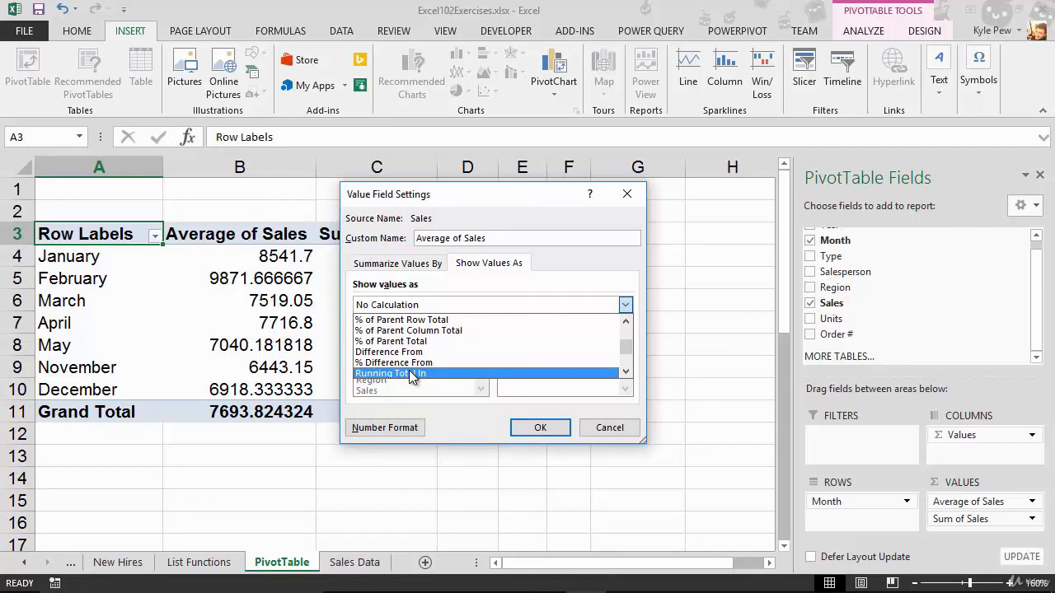
click(595, 428)
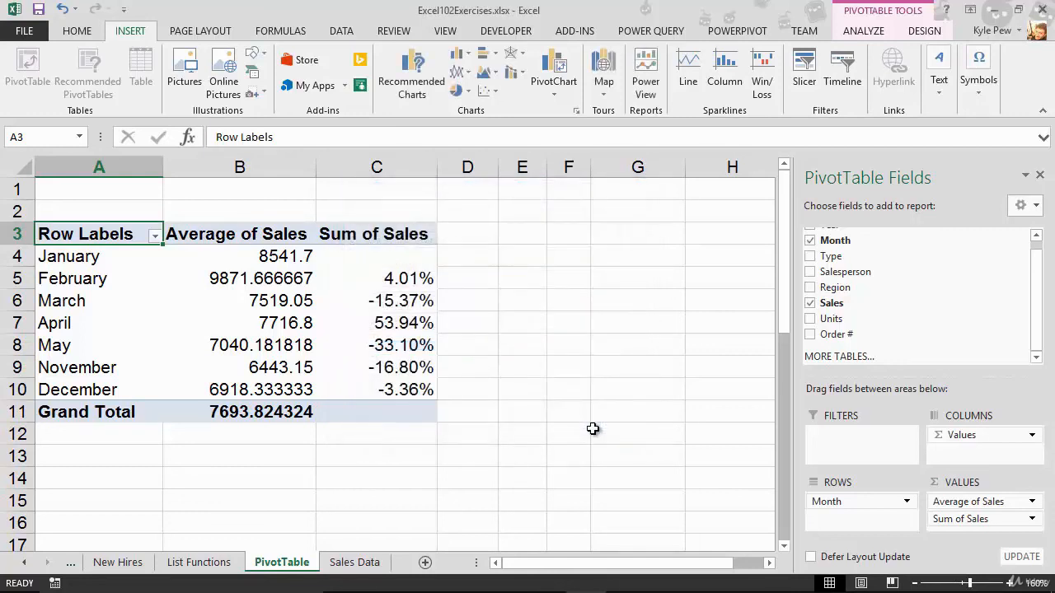